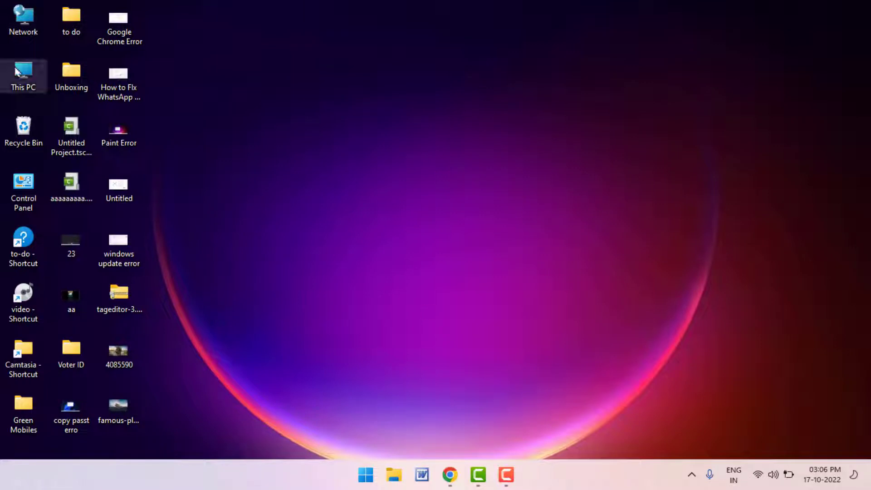
# Step: Check the Outro video's thumbnail on Local Disk (D:) and view the desktop picture 4085590
pyautogui.press('super+e')
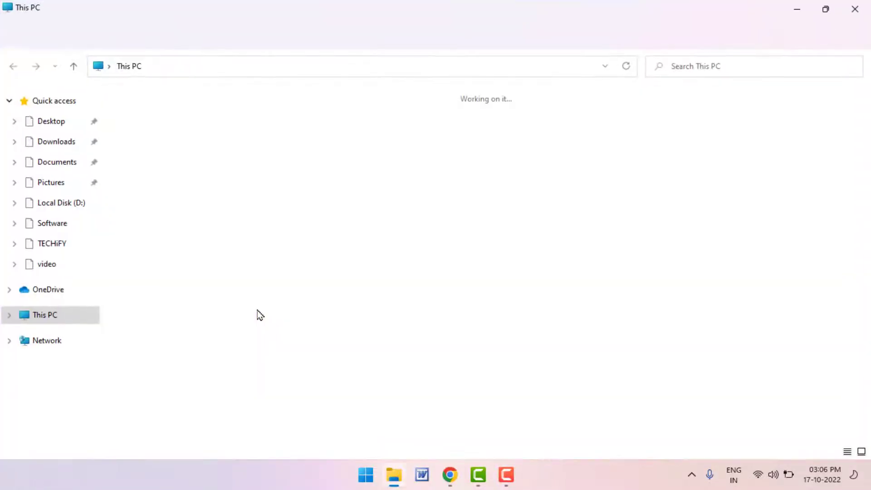
pyautogui.doubleClick(345, 223)
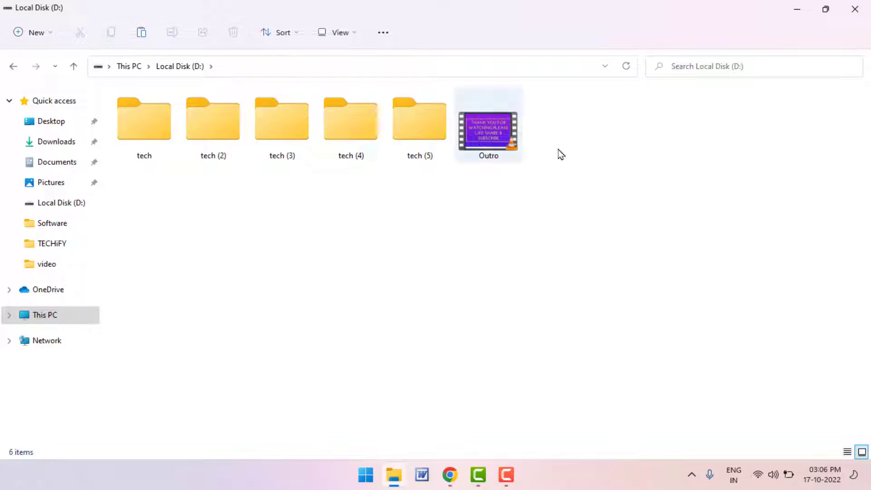
pyautogui.click(509, 129)
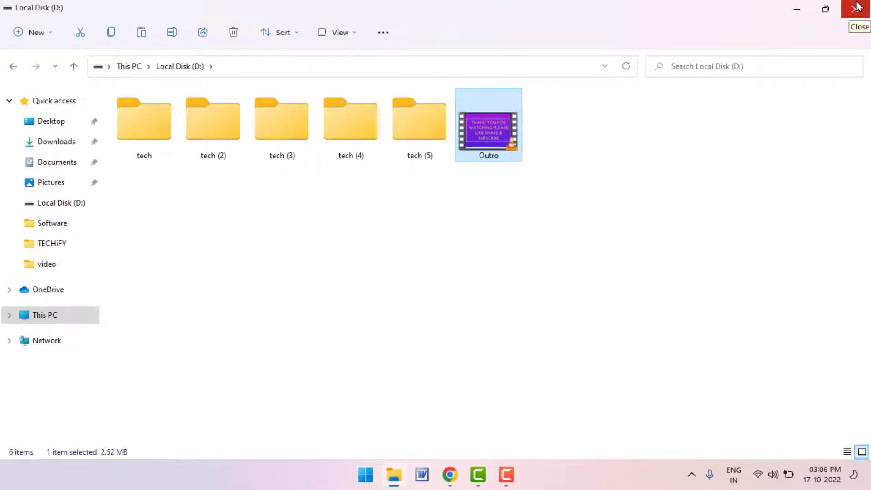
pyautogui.click(858, 7)
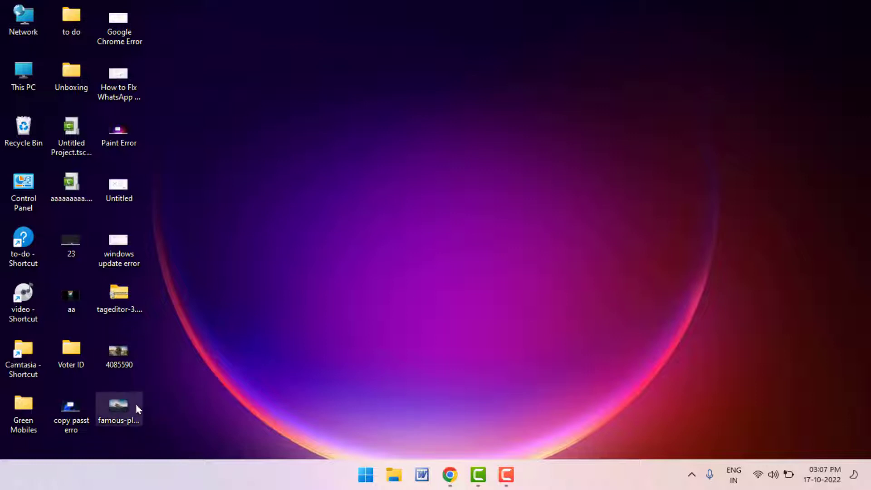
pyautogui.doubleClick(112, 363)
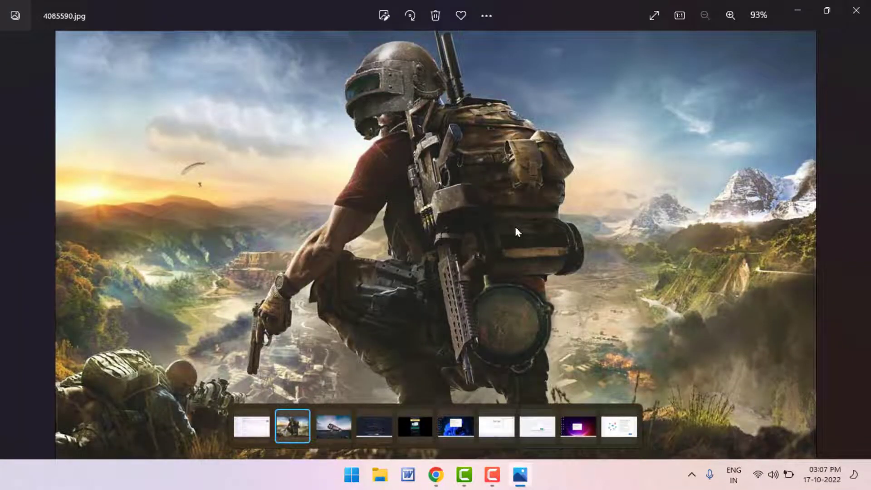
pyautogui.click(867, 9)
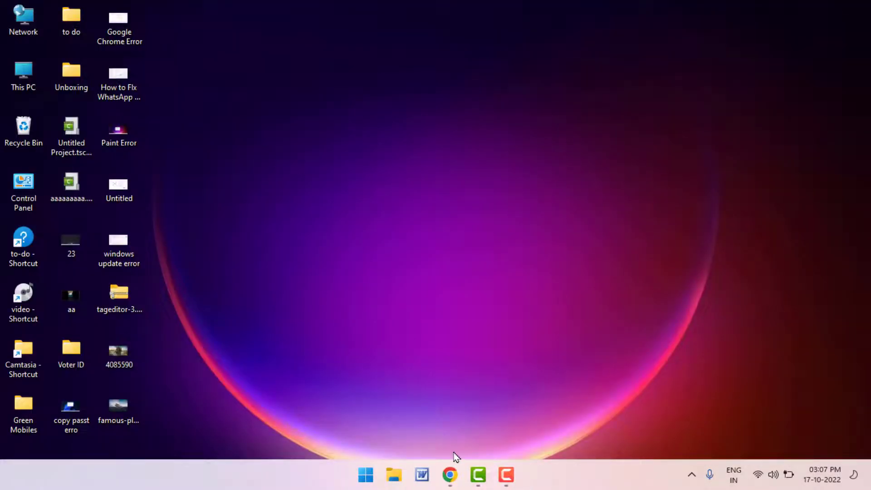
# Step: Switch to Chrome and search Google for "tageditor github"
pyautogui.moveTo(450, 474)
pyautogui.click(517, 404)
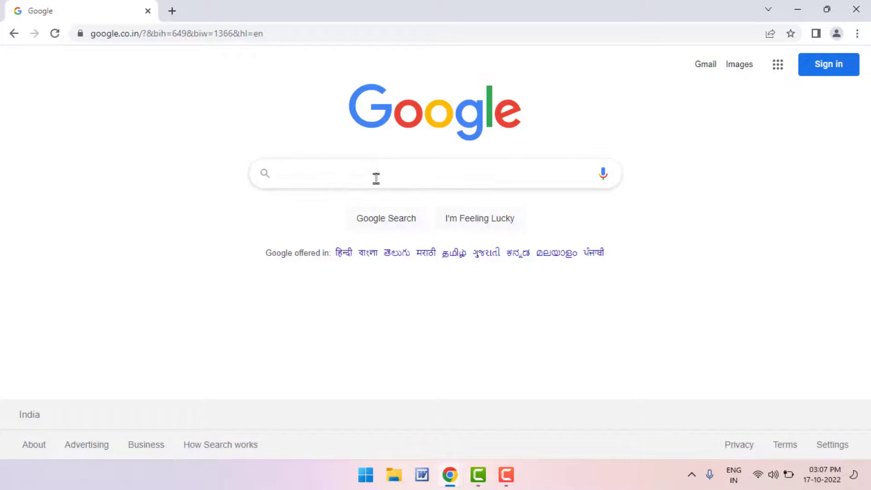
pyautogui.click(376, 178)
pyautogui.write('t')
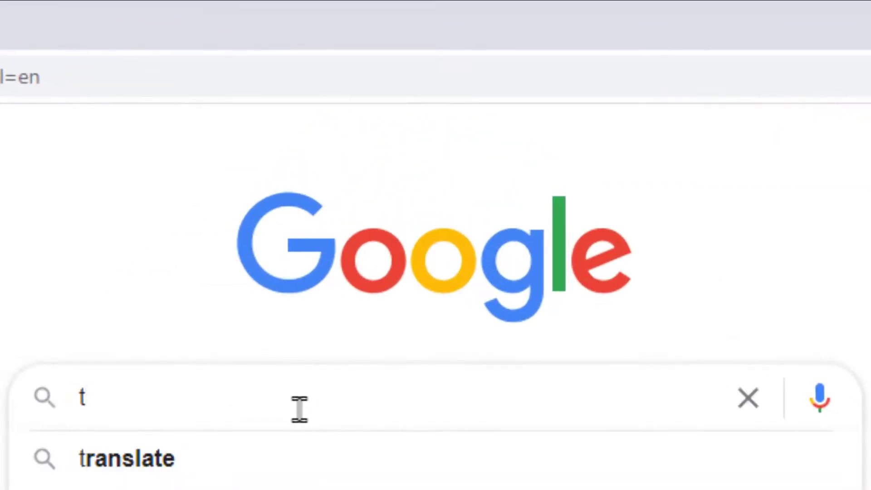
pyautogui.write('ageditor')
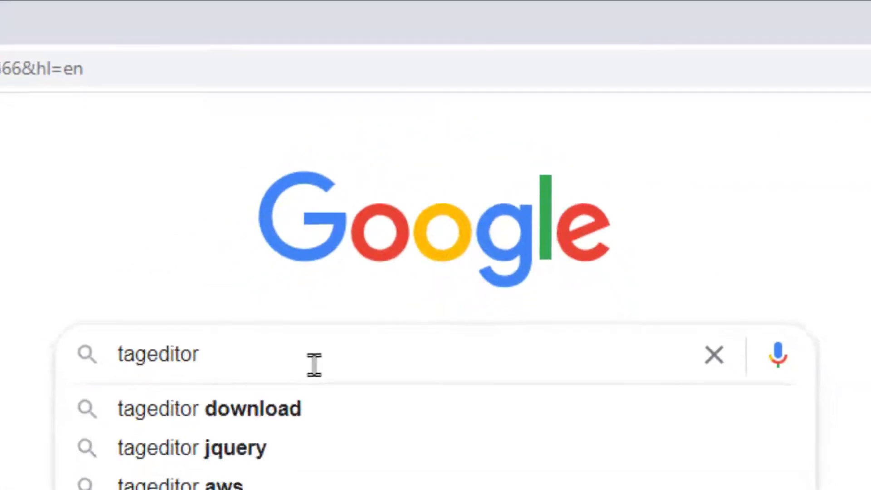
pyautogui.write(' github')
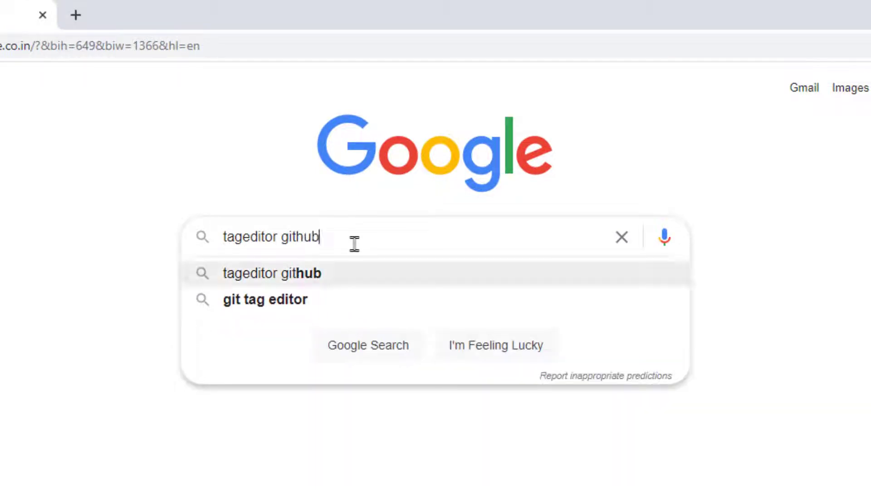
pyautogui.press('Return')
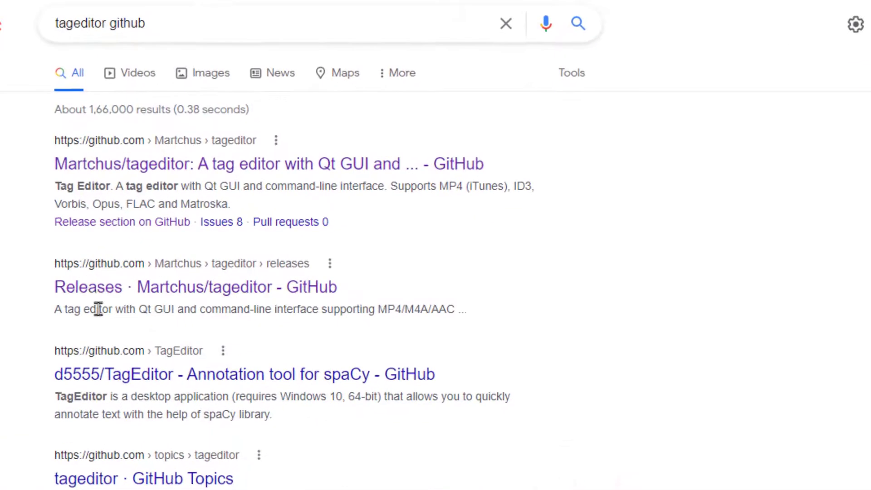
# Step: Download tageditor-3.7.5-x86_64-w64-mingw32.exe.zip from the v3.7.5 assets on the Martchus/tageditor GitHub releases page, and return to the desktop
pyautogui.click(141, 297)
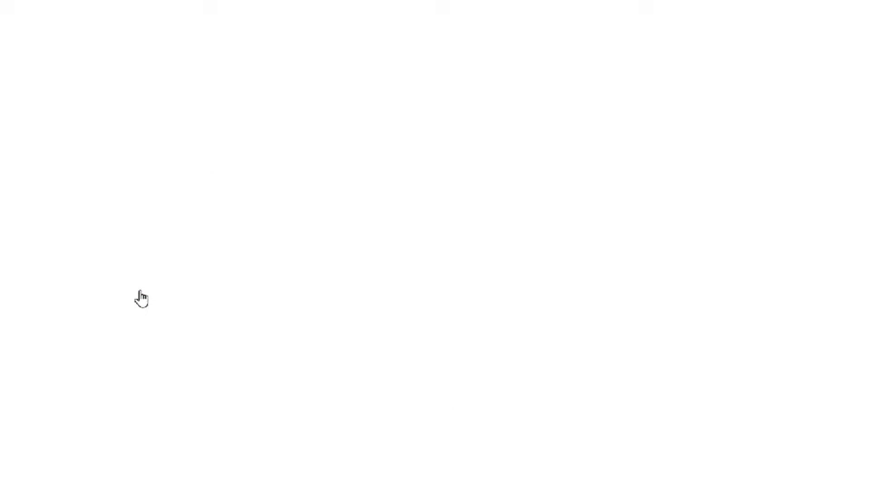
pyautogui.scroll(-5, 302, 323)
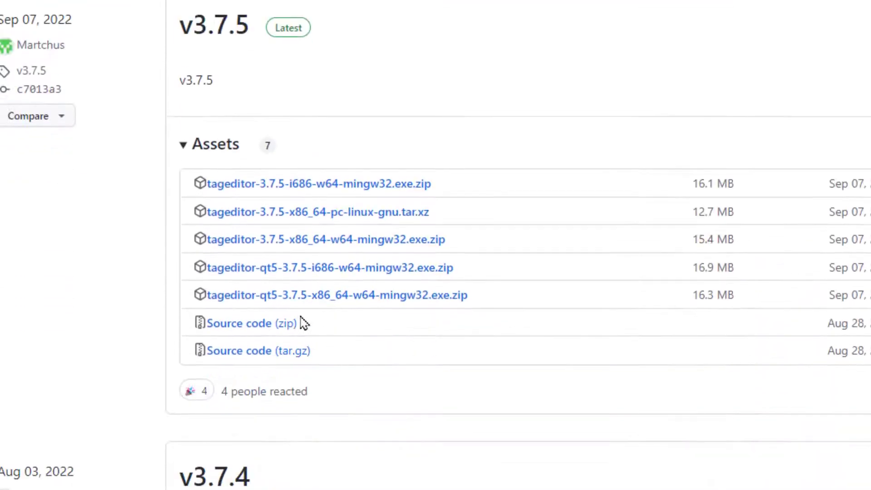
pyautogui.click(285, 248)
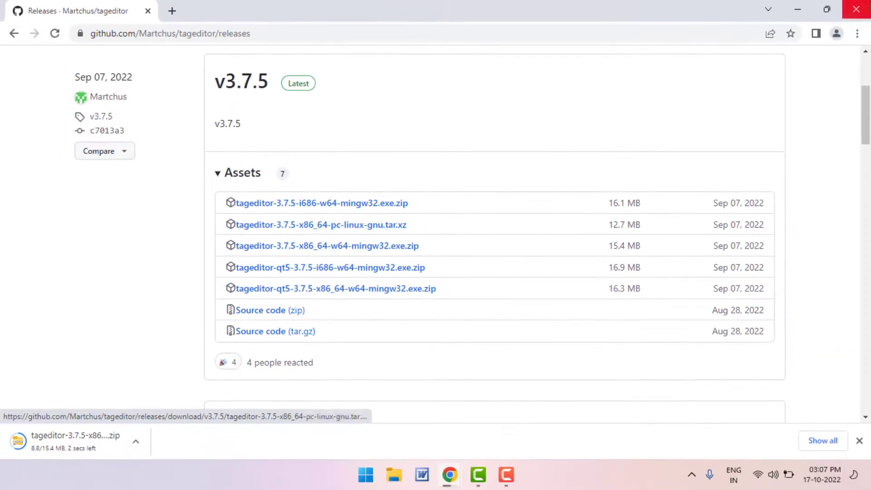
pyautogui.click(786, 20)
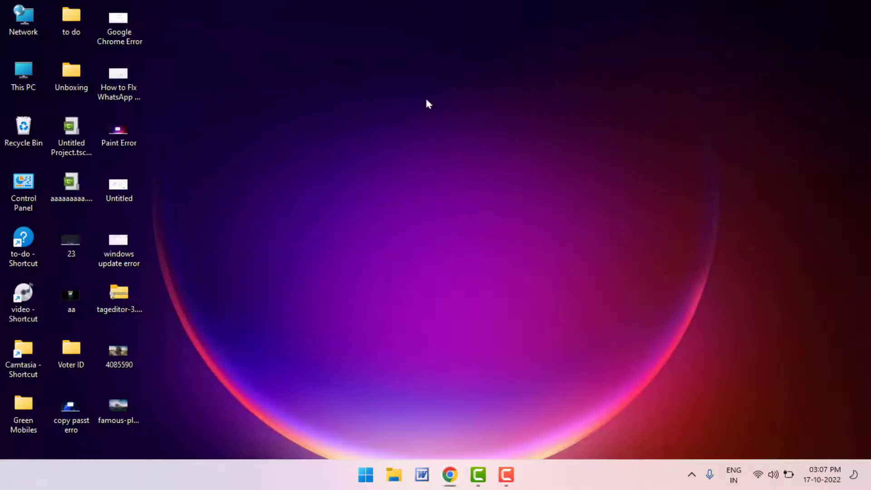
# Step: Extract the downloaded tageditor zip file into the suggested folder on the desktop
pyautogui.click(131, 303)
pyautogui.rightClick(130, 303)
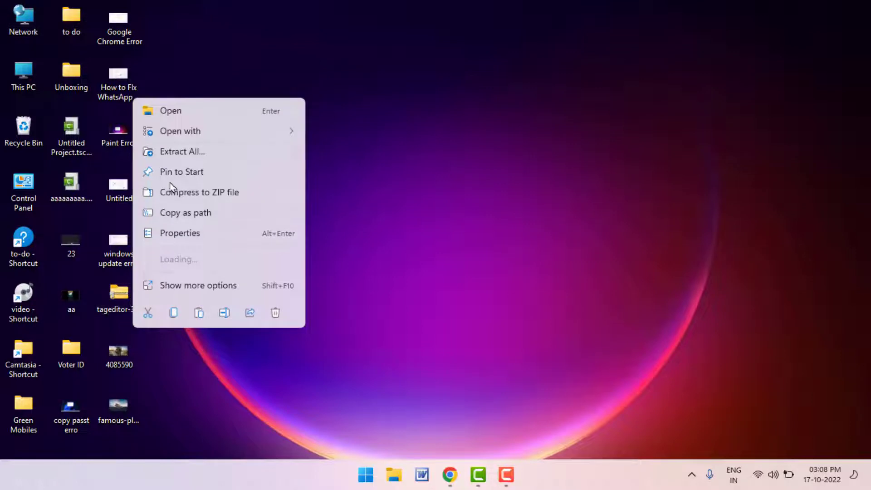
pyautogui.click(184, 152)
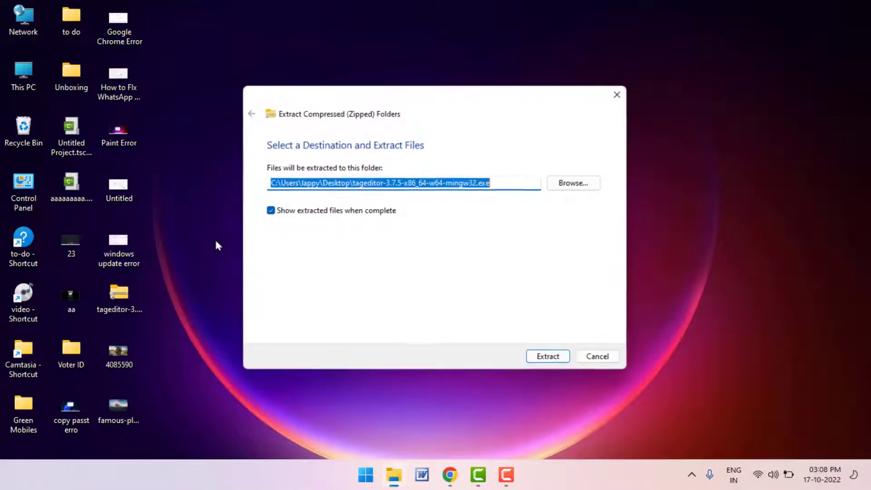
pyautogui.click(551, 360)
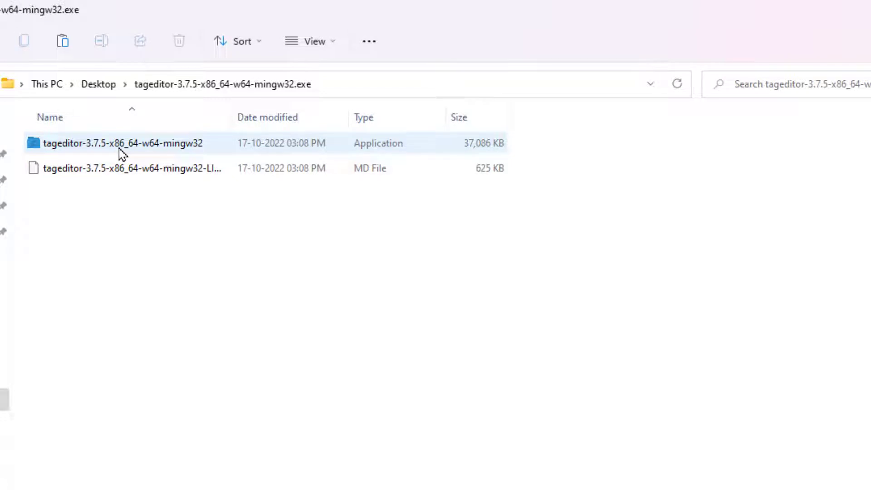
# Step: Launch the extracted tageditor-3.7.5-x86_64-w64-mingw32 application, allowing it to run despite the SmartScreen block
pyautogui.doubleClick(121, 152)
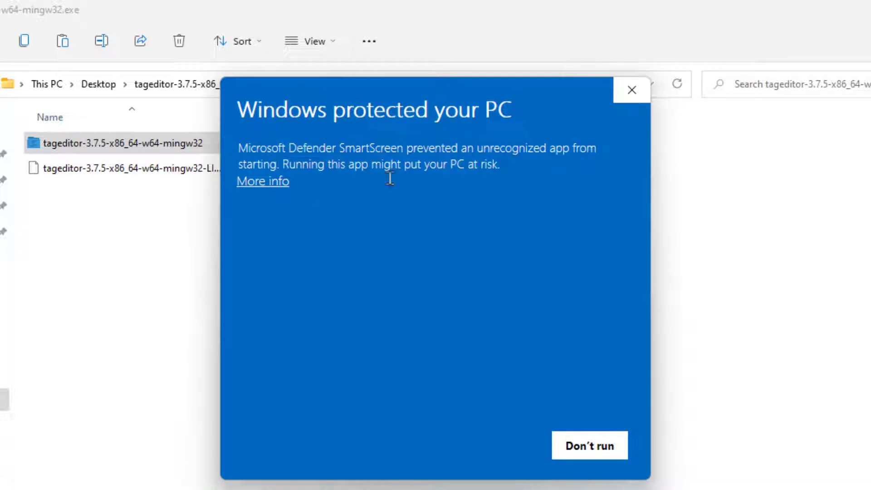
pyautogui.click(271, 184)
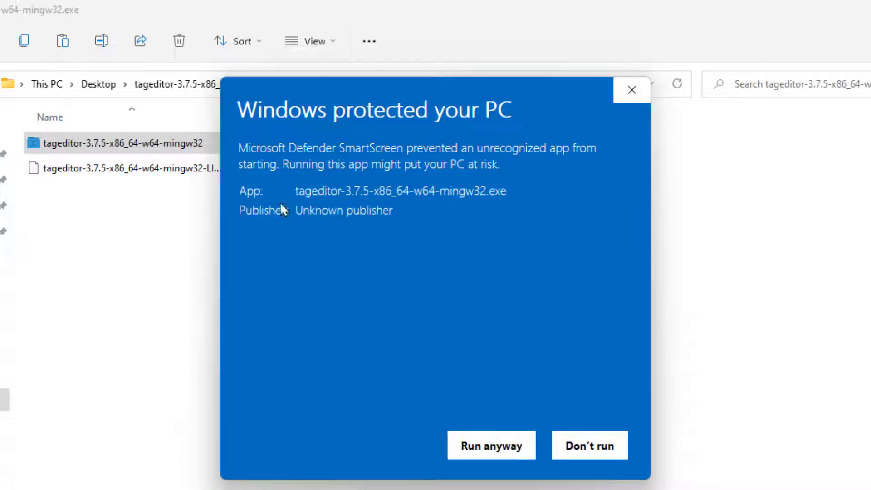
pyautogui.click(480, 441)
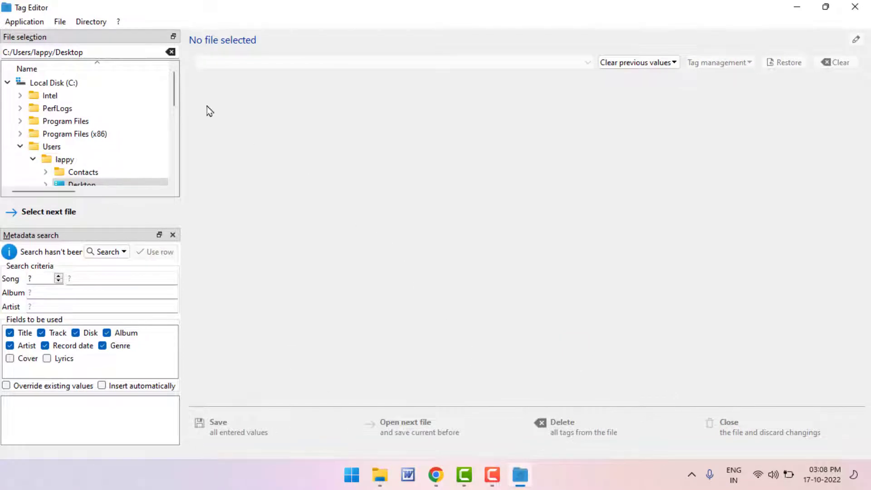
# Step: Open Outro.mp4 from Local Disk (D:) in Tag Editor
pyautogui.moveTo(172, 90); pyautogui.dragTo(173, 70)
pyautogui.click(11, 83)
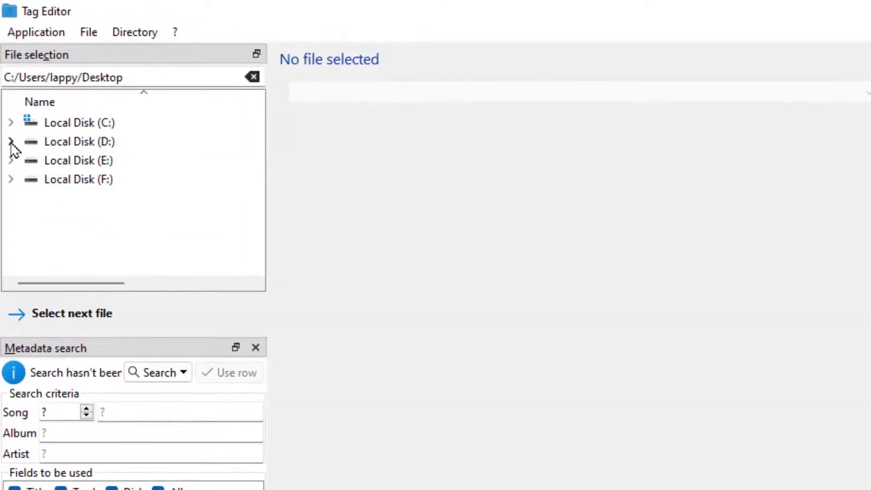
pyautogui.click(11, 142)
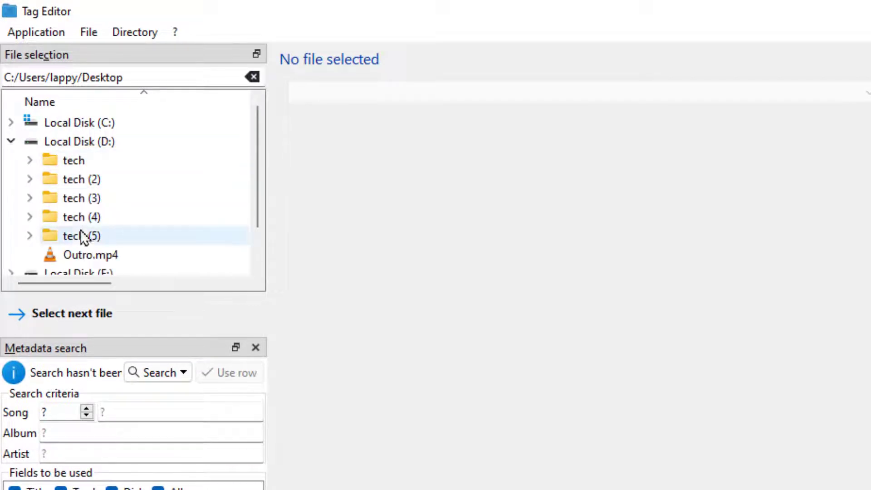
pyautogui.click(85, 257)
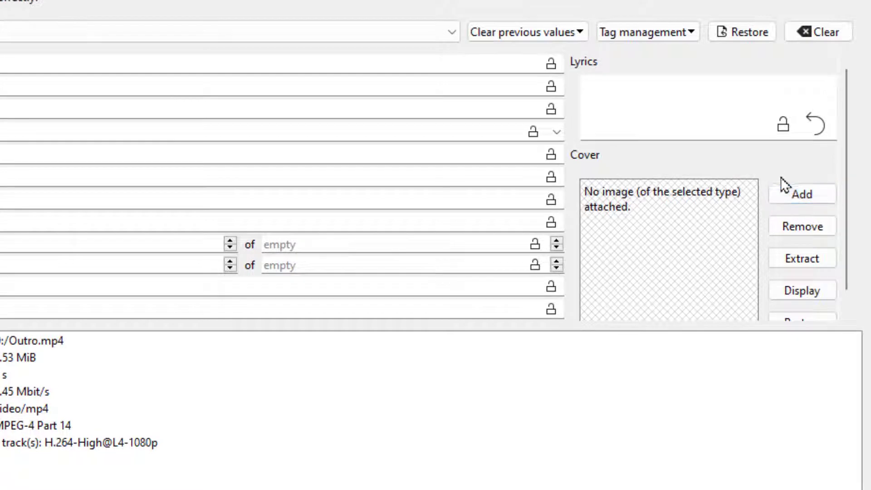
# Step: Add the desktop picture 4085590 as the cover of Outro.mp4, accepting the MIME type image/jpeg
pyautogui.click(806, 200)
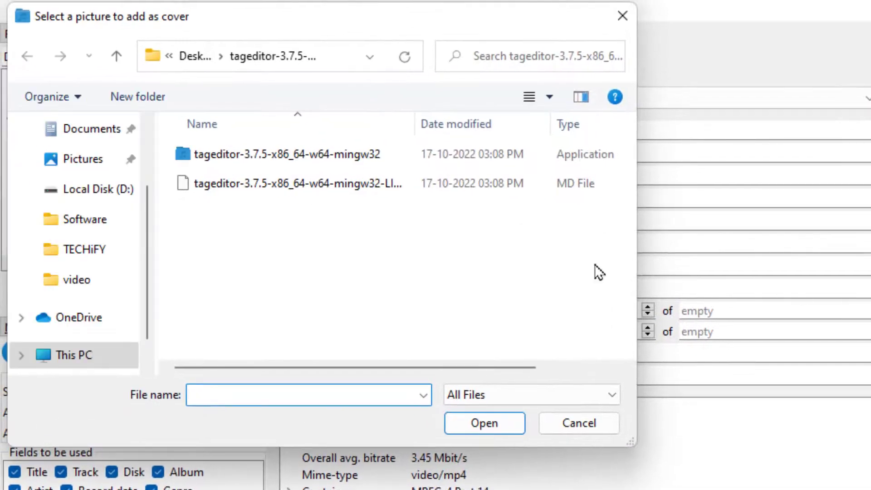
pyautogui.scroll(5, 43, 223)
pyautogui.click(72, 168)
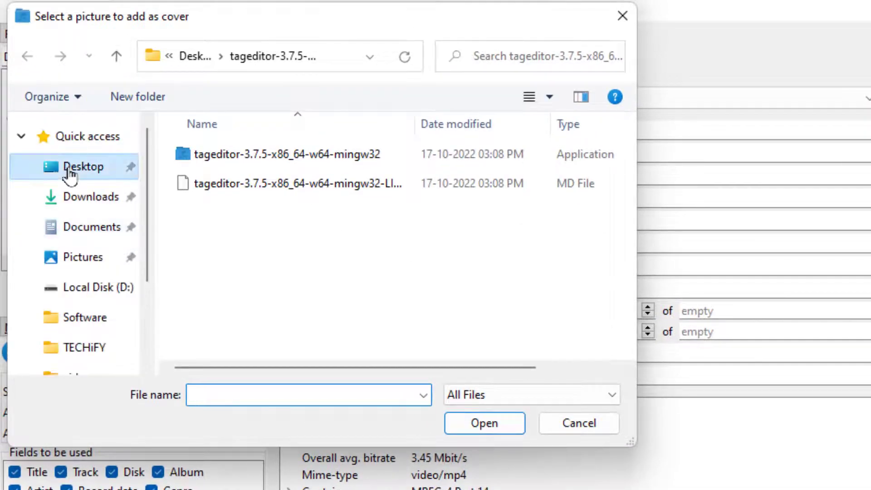
pyautogui.scroll(-5, 381, 266)
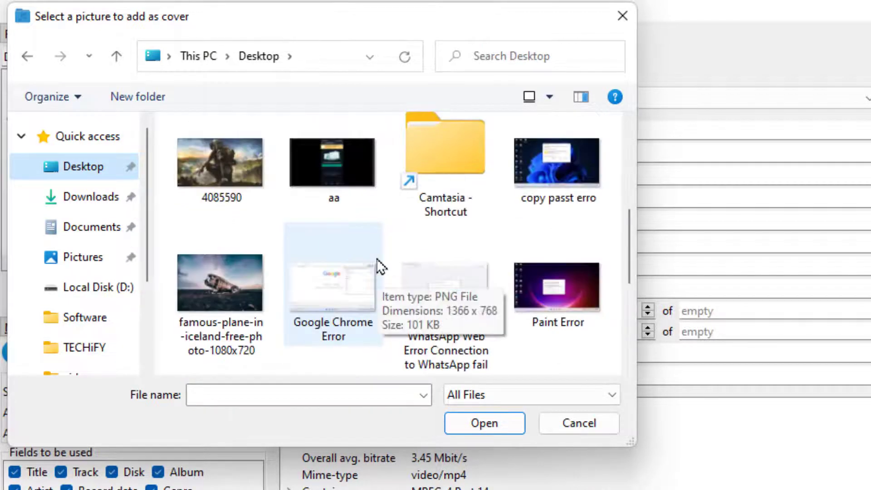
pyautogui.click(201, 166)
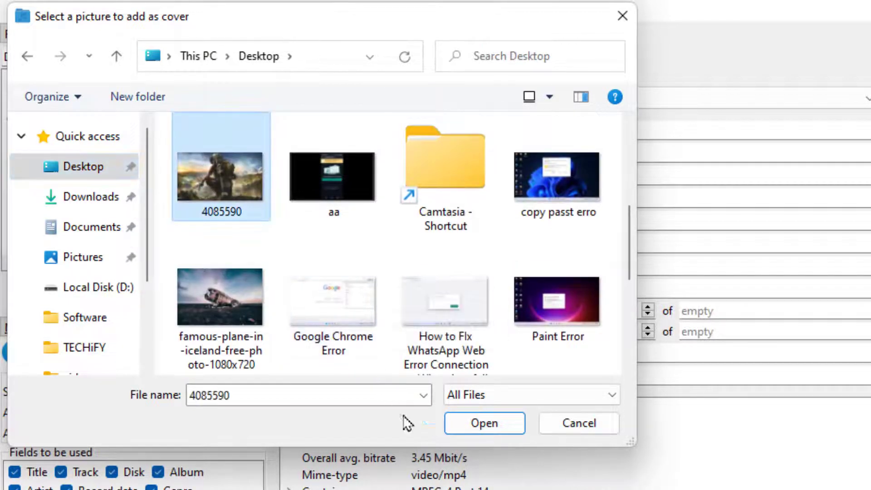
pyautogui.click(476, 424)
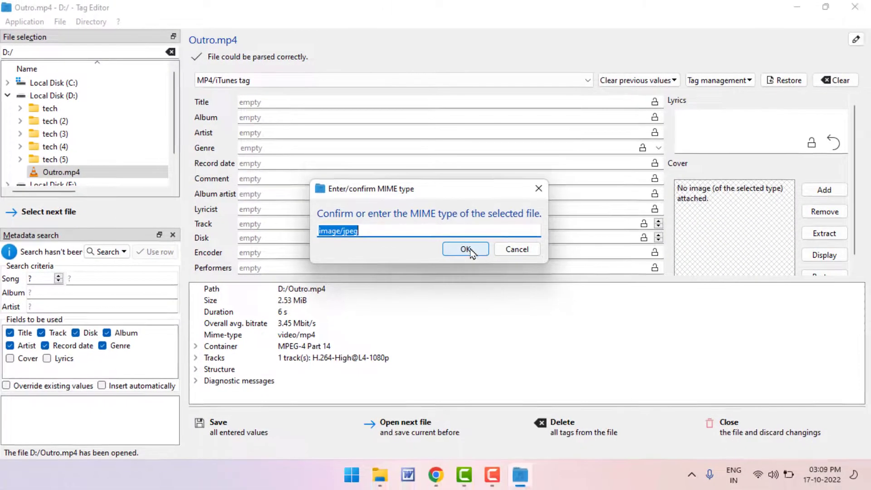
pyautogui.click(677, 342)
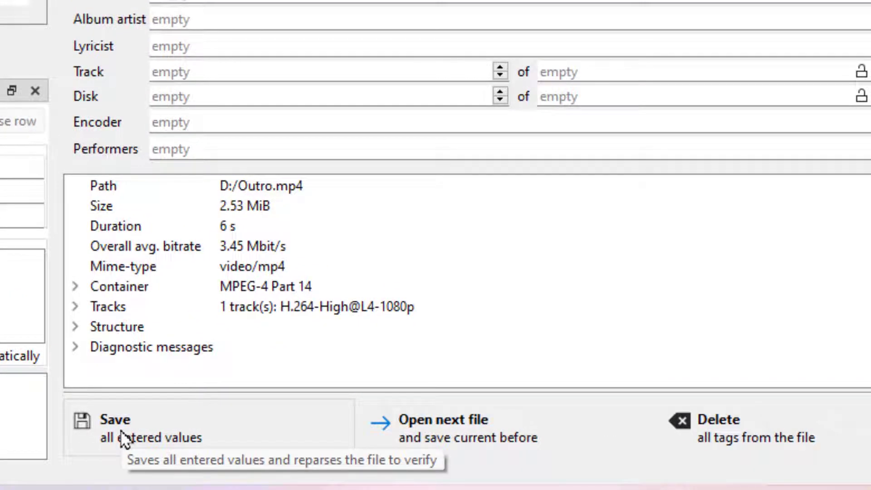
# Step: Save the entered tag values to Outro.mp4 and minimize the open windows
pyautogui.click(123, 440)
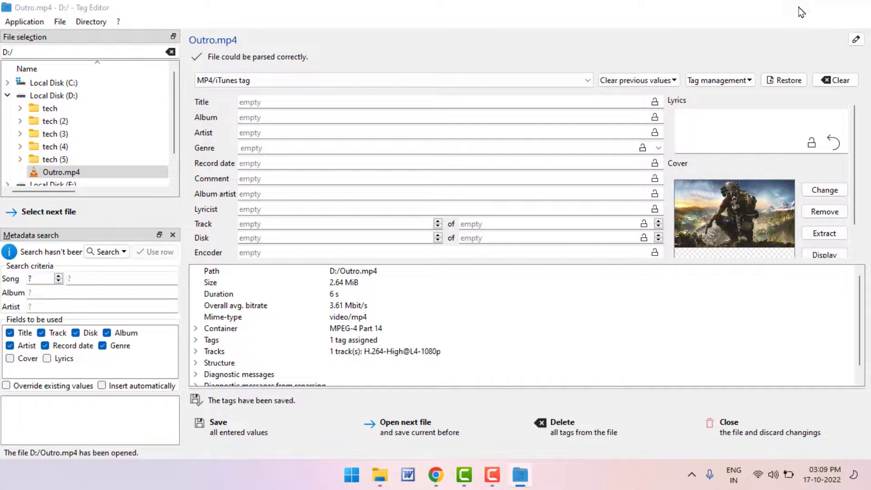
pyautogui.click(799, 10)
pyautogui.click(801, 12)
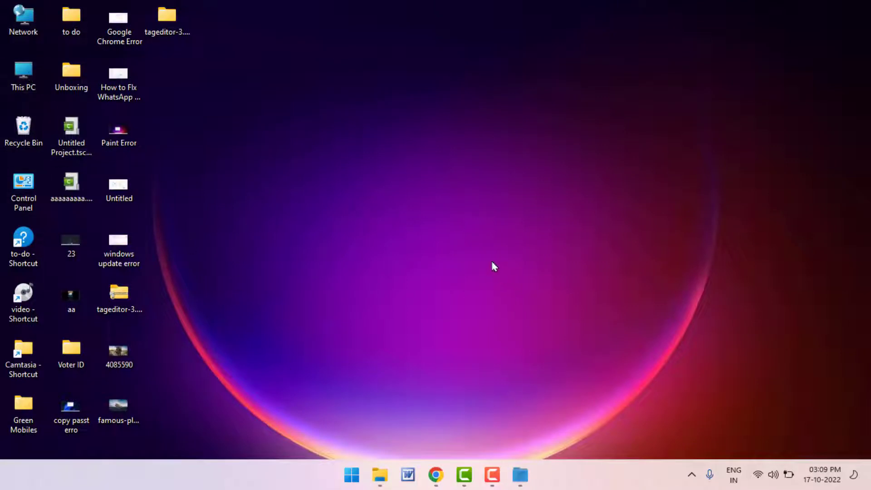
# Step: Open Local Disk (D:) in File Explorer and check the Outro video's new thumbnail
pyautogui.press('super+e')
pyautogui.click(366, 222)
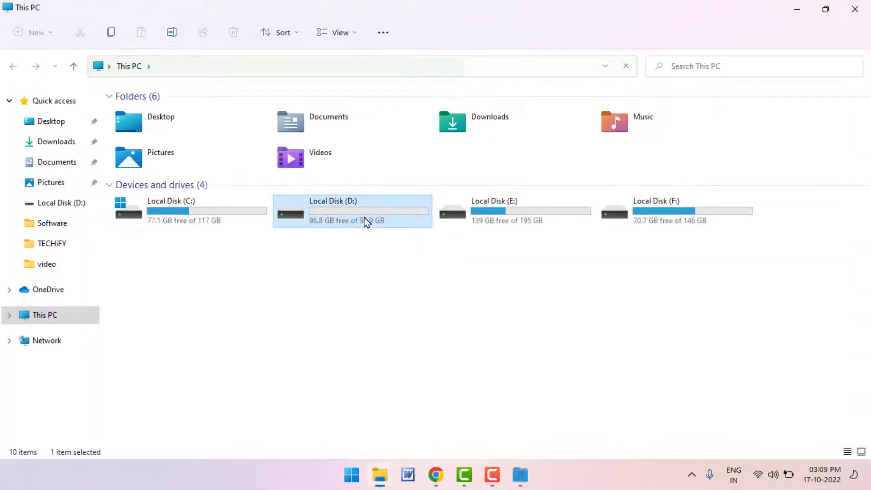
pyautogui.doubleClick(366, 221)
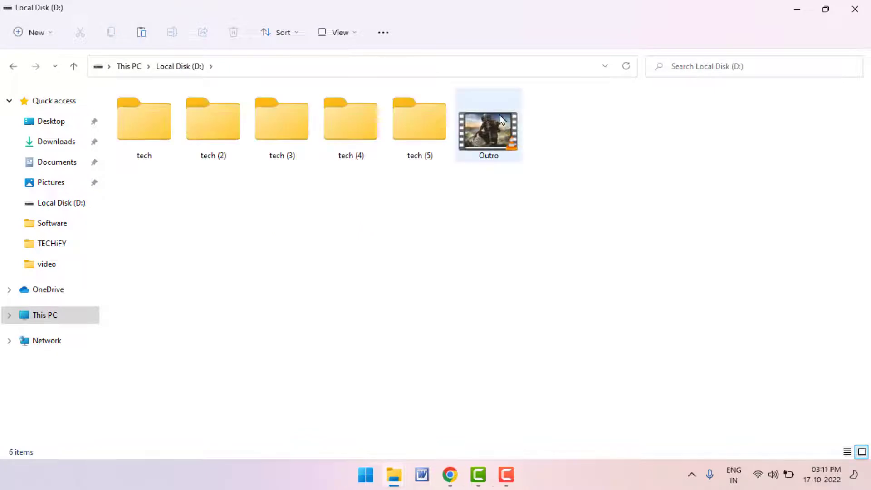
pyautogui.click(501, 119)
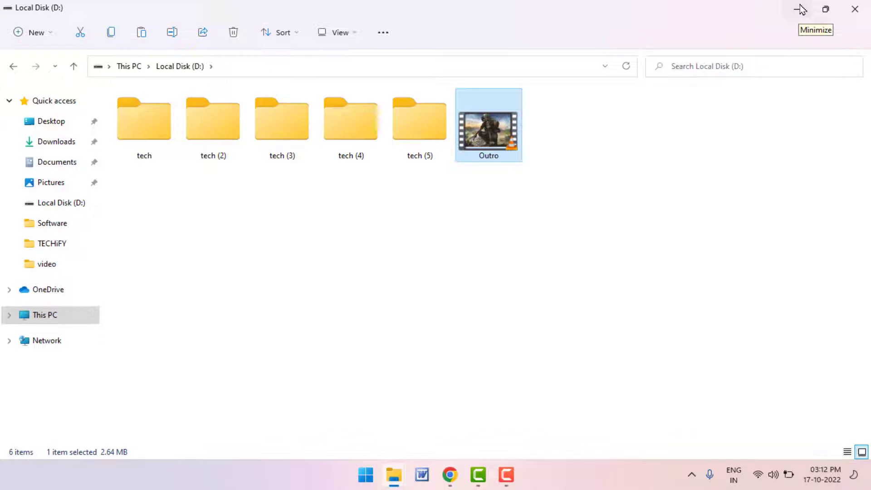
pyautogui.click(498, 259)
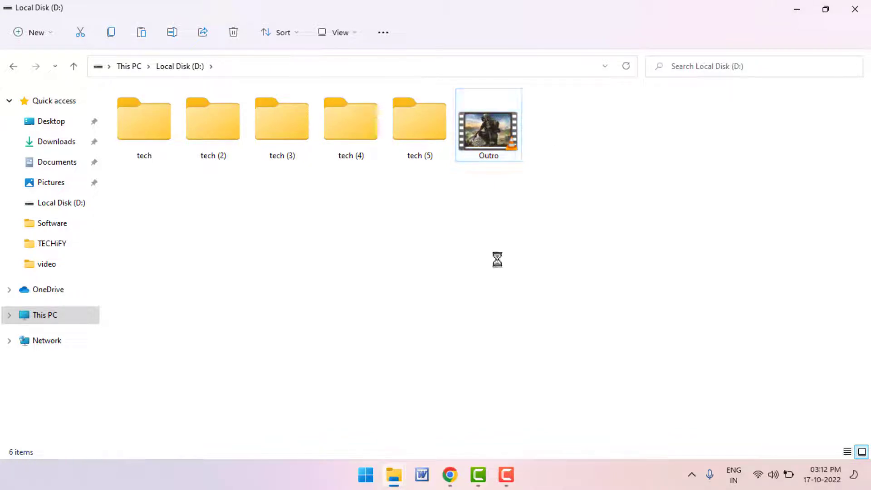
pyautogui.rightClick(650, 177)
pyautogui.click(411, 217)
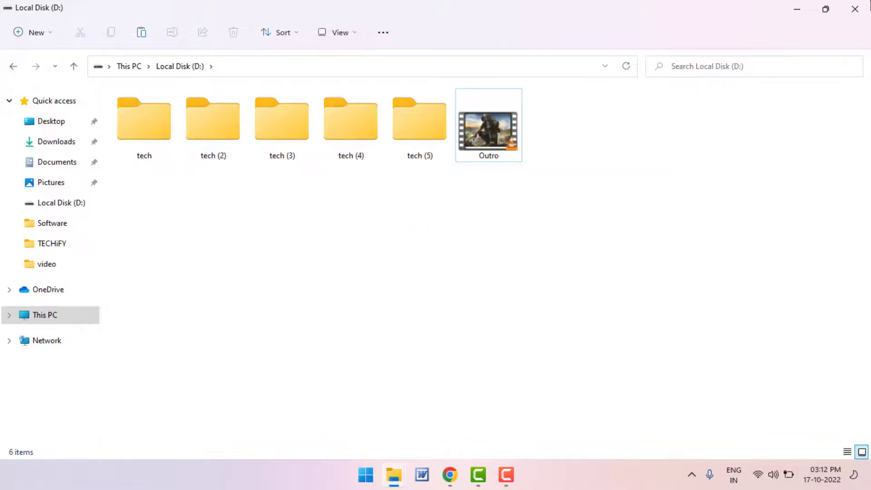
# Step: Launch Tag Editor again from the desktop's tageditor-3.7.5 folder and open Outro.mp4 from Local Disk (D:)
pyautogui.click(855, 9)
pyautogui.doubleClick(168, 18)
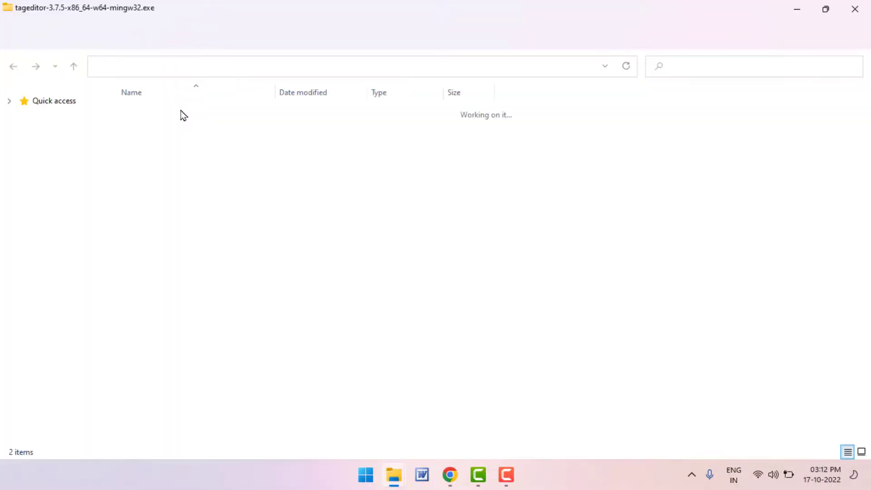
pyautogui.doubleClick(180, 113)
pyautogui.click(54, 98)
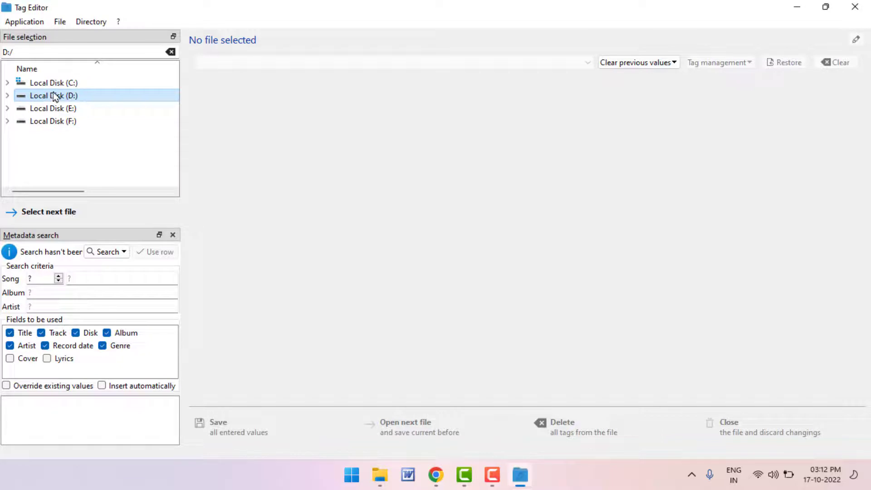
pyautogui.click(8, 96)
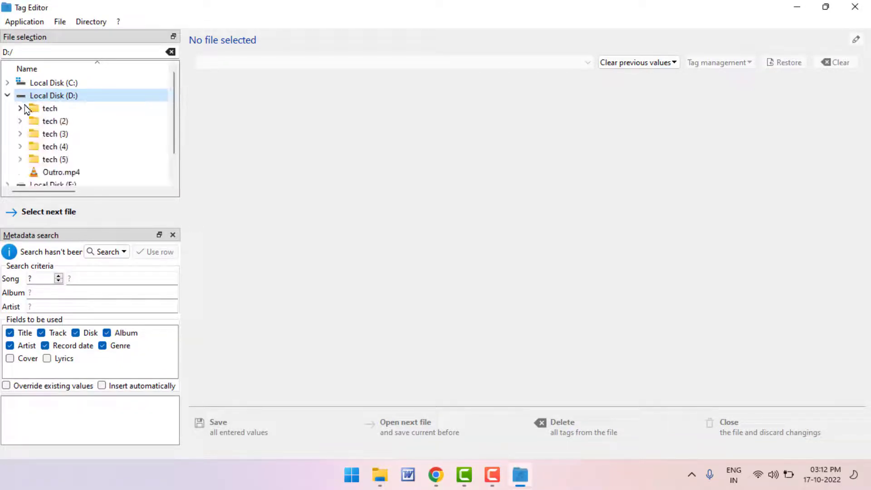
pyautogui.click(71, 173)
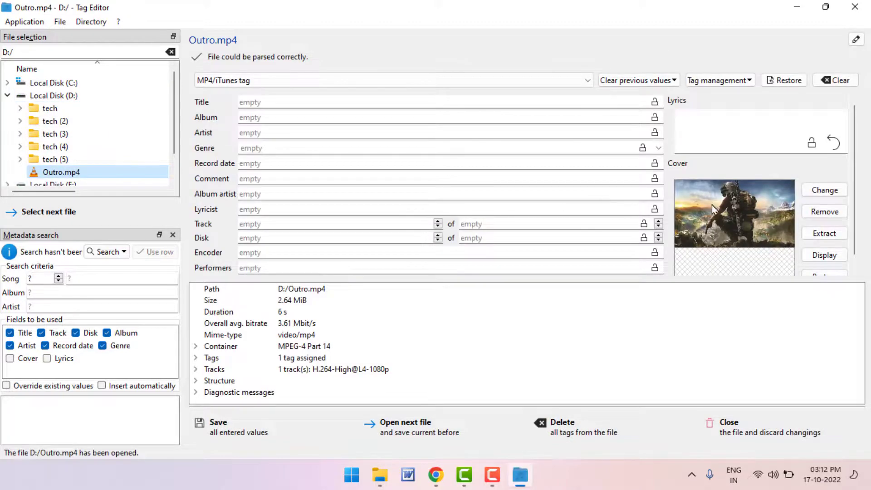
# Step: Remove the cover image from Outro.mp4, save the tags, and close Tag Editor and its program folder
pyautogui.click(821, 217)
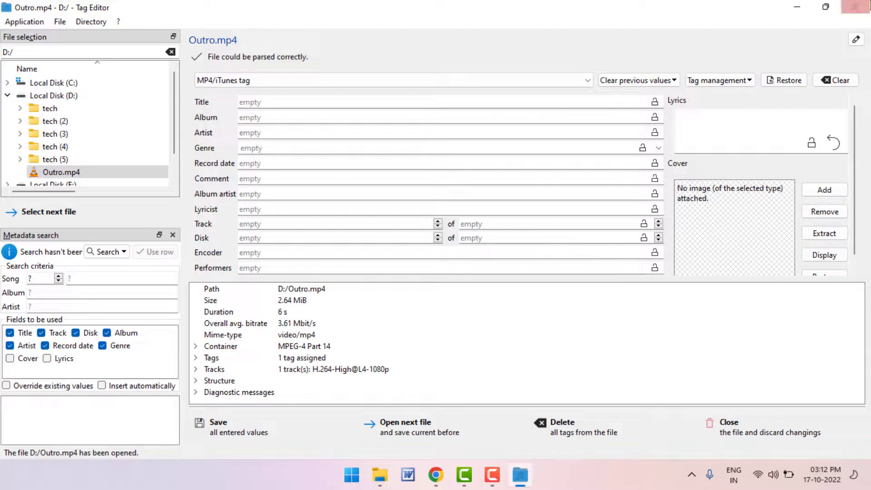
pyautogui.click(241, 429)
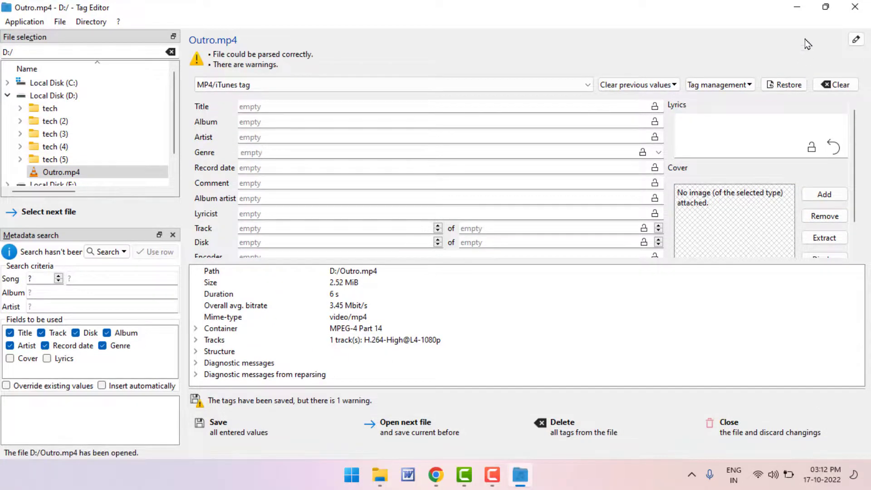
pyautogui.click(855, 7)
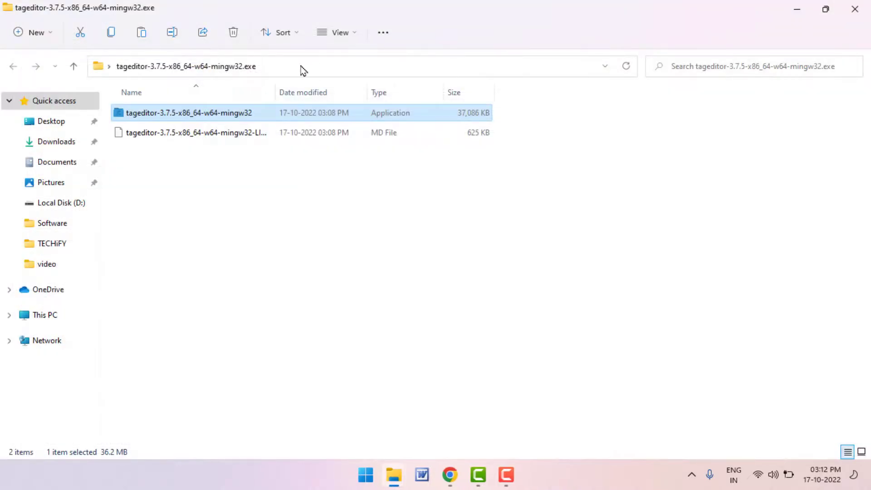
pyautogui.click(855, 9)
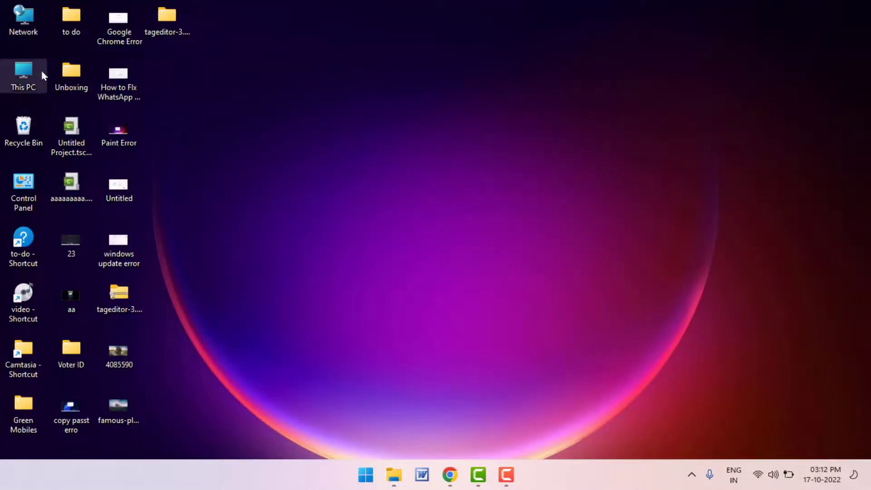
# Step: Open Local Disk (D:) from This PC and check the Outro video's thumbnail after the cover removal
pyautogui.doubleClick(41, 73)
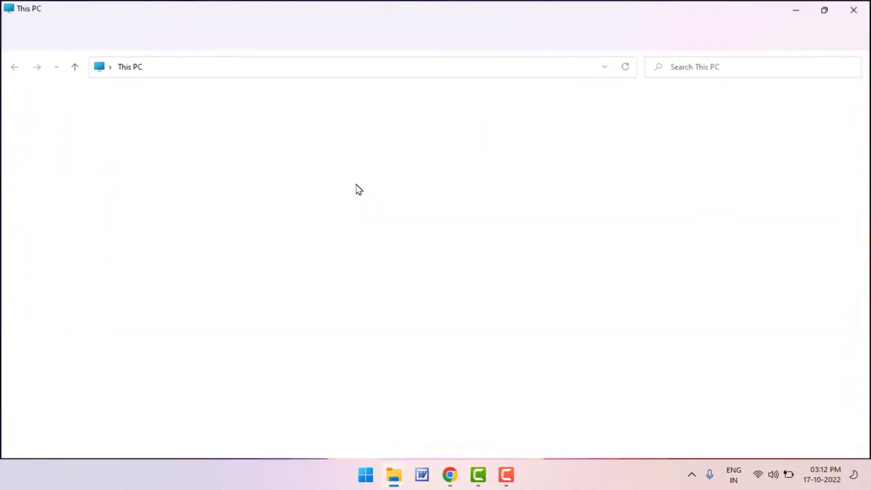
pyautogui.click(352, 195)
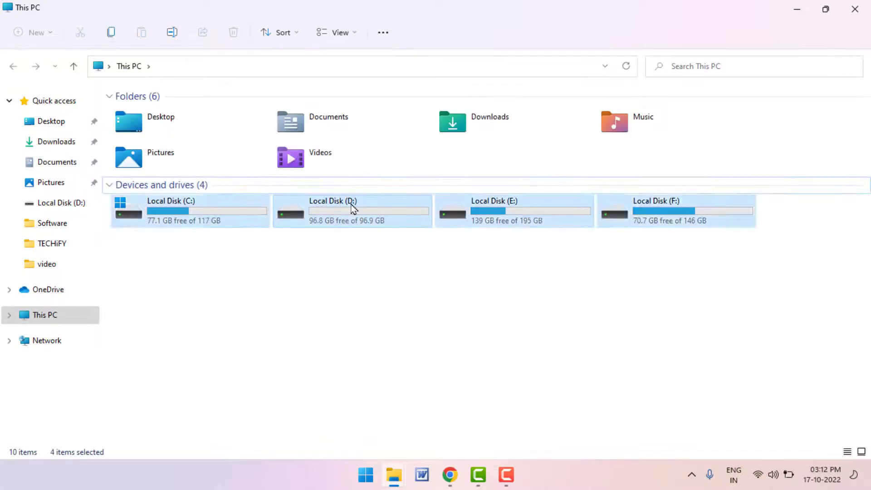
pyautogui.doubleClick(352, 205)
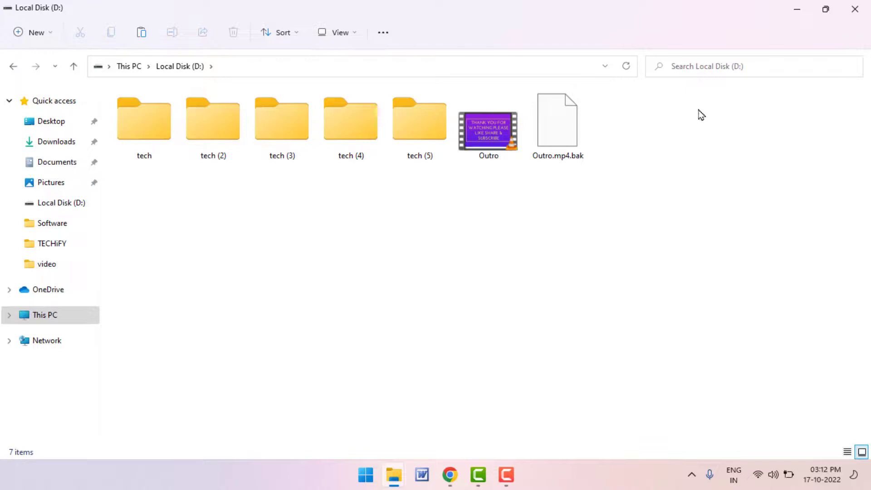
pyautogui.click(504, 133)
# Step: Delete the backup file Outro.mp4.bak from Local Disk (D:), close the window and refresh the desktop
pyautogui.click(563, 116)
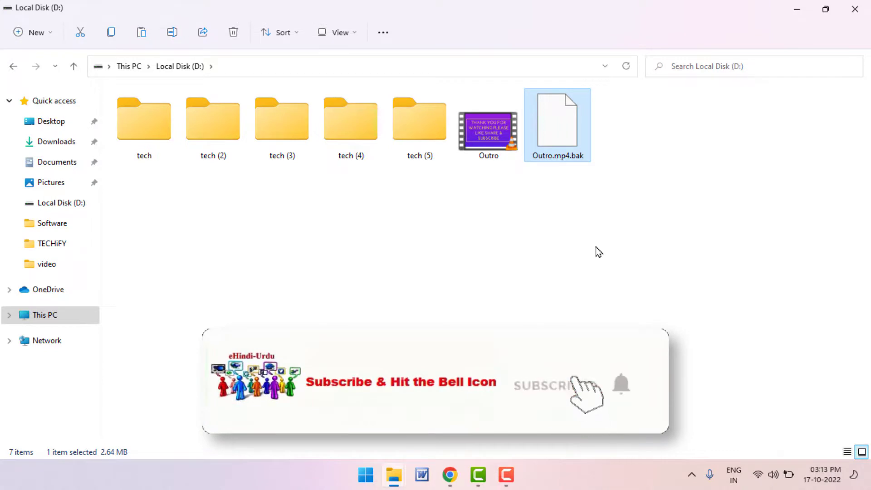
pyautogui.press('Delete')
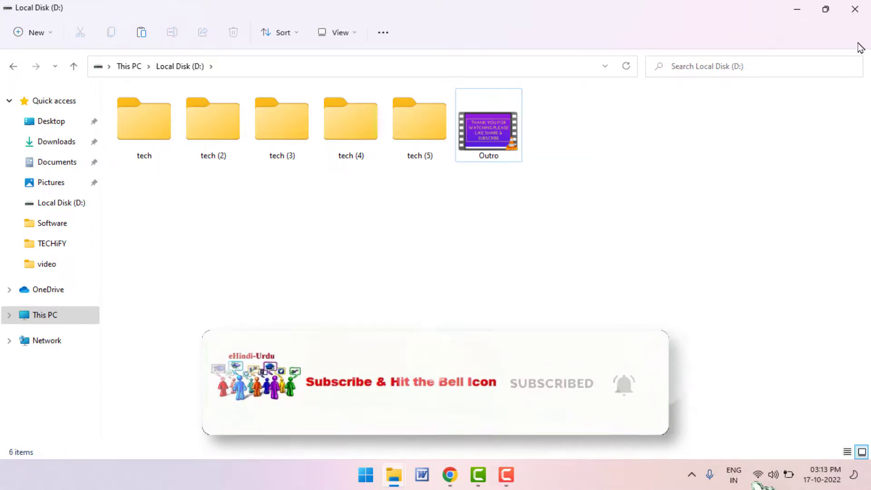
pyautogui.click(855, 9)
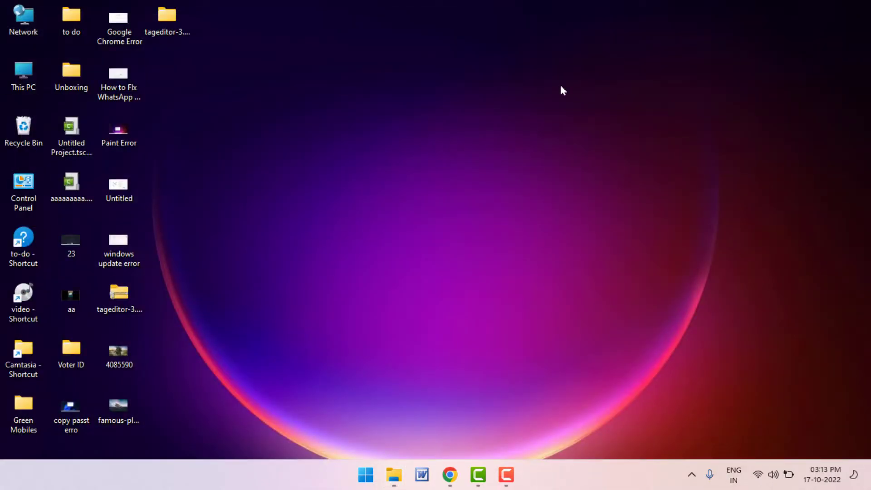
pyautogui.rightClick(563, 88)
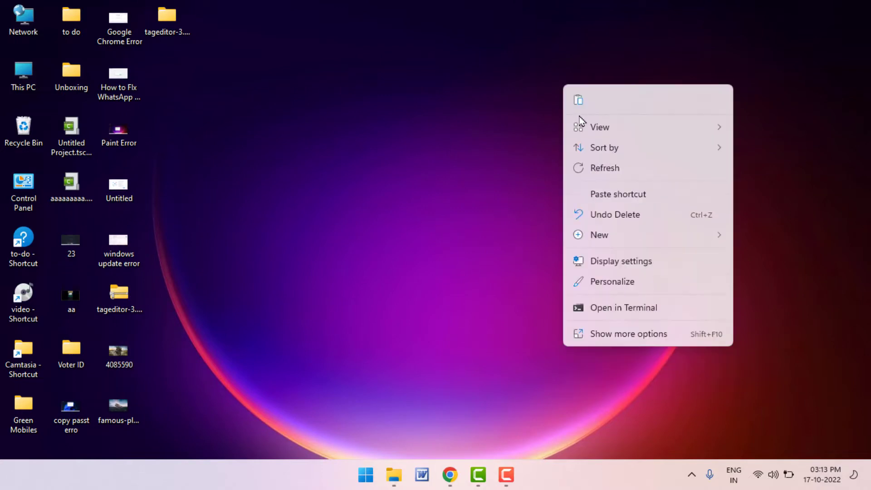
pyautogui.click(603, 168)
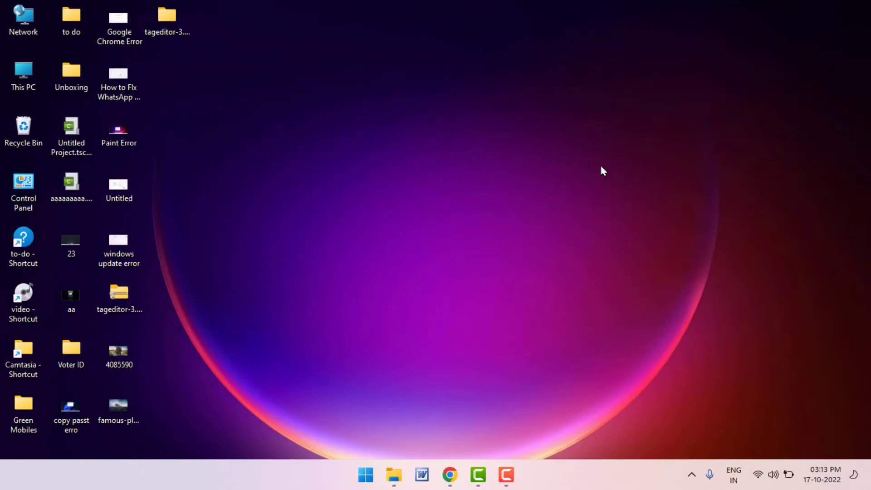